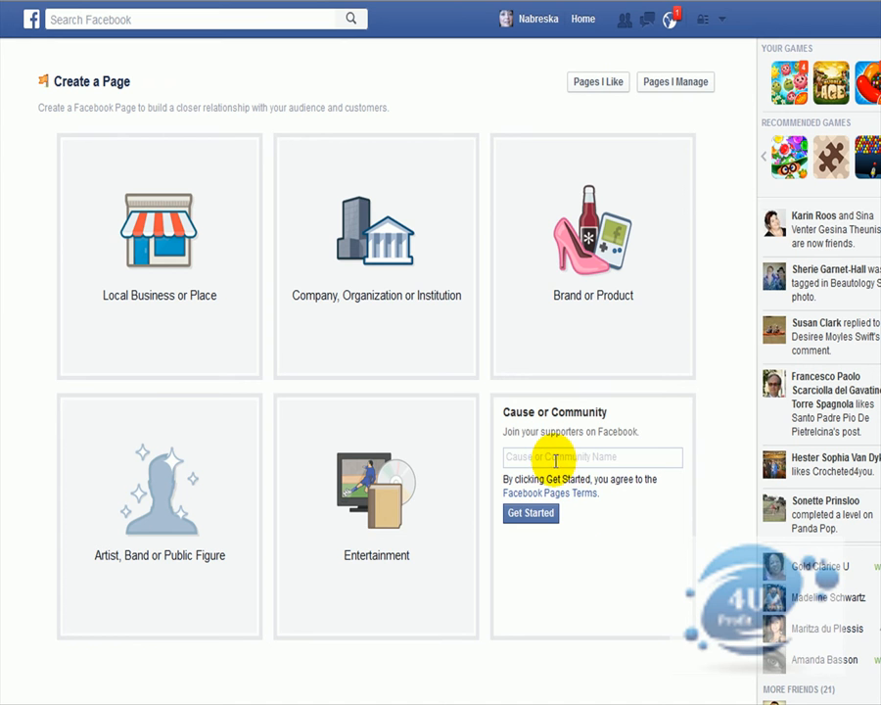
Start a new Cause or Community page named "Farming For Novice".
{"action": "left_click", "coordinate": [452, 534]}
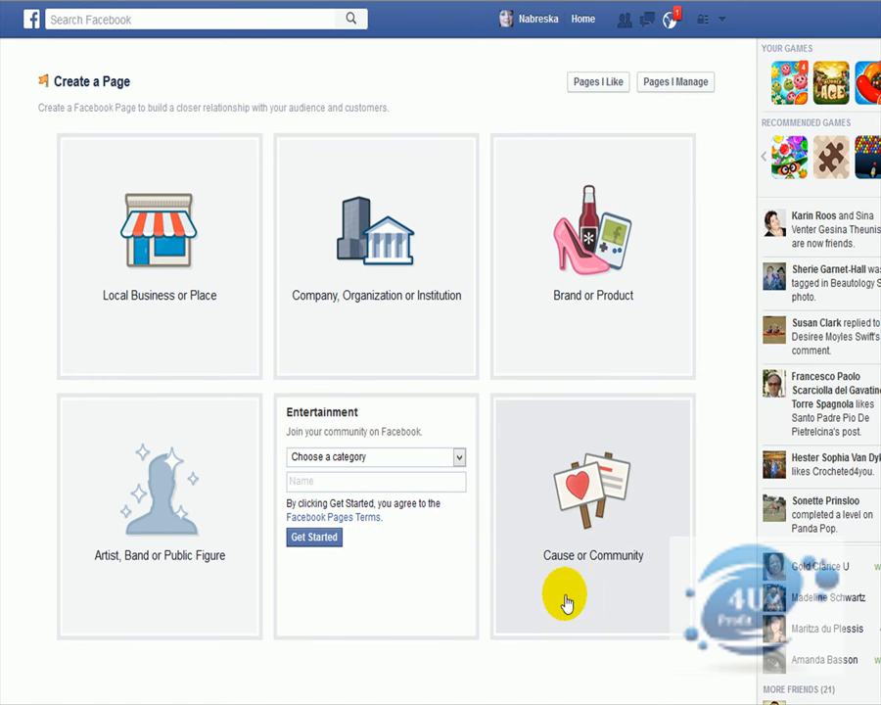
{"action": "left_click", "coordinate": [538, 472]}
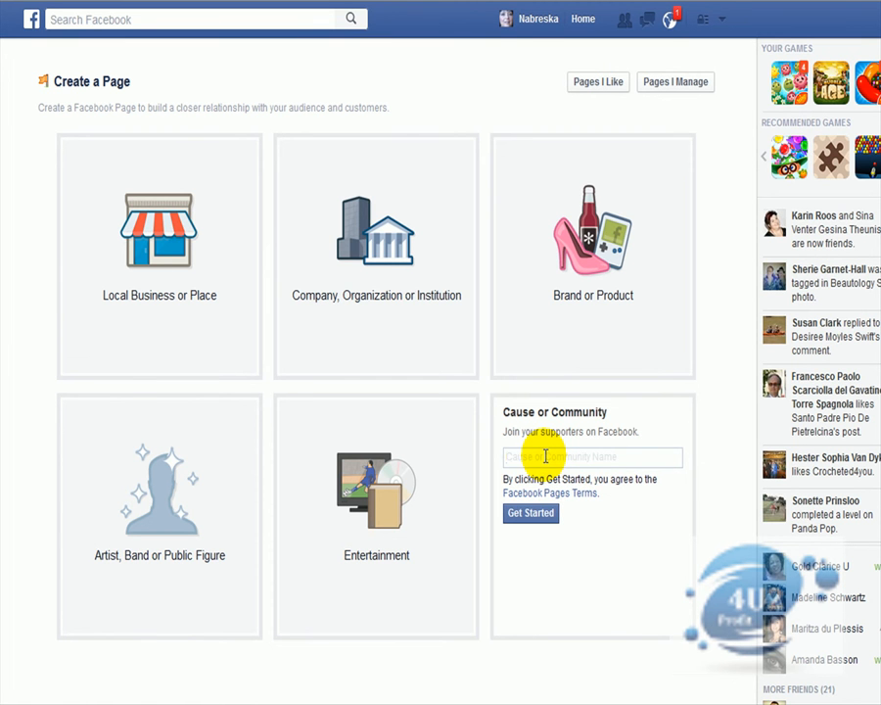
{"action": "type", "text": "Farming For Novice"}
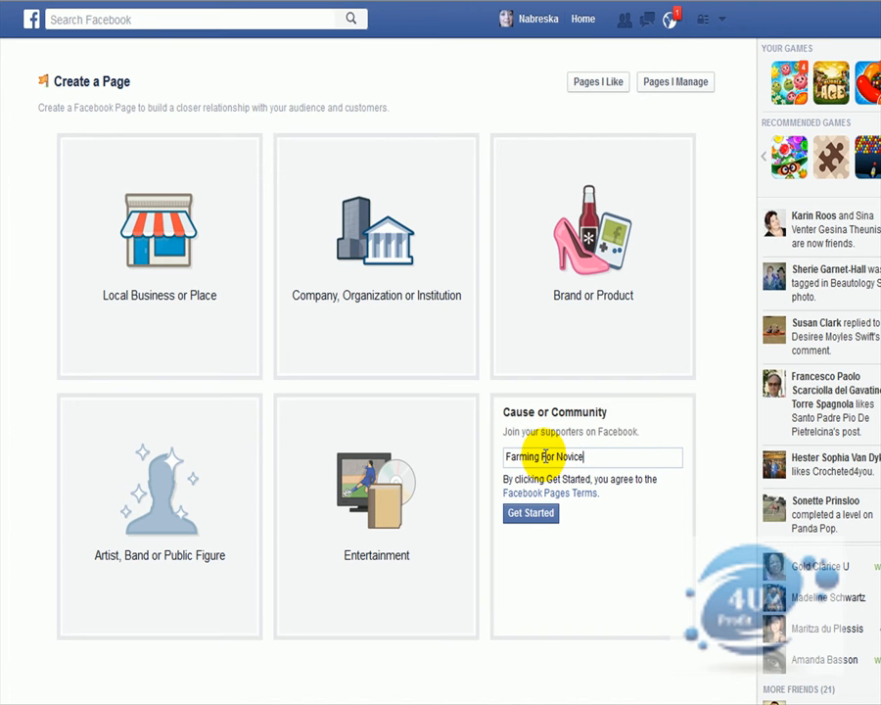
{"action": "left_click", "coordinate": [529, 516]}
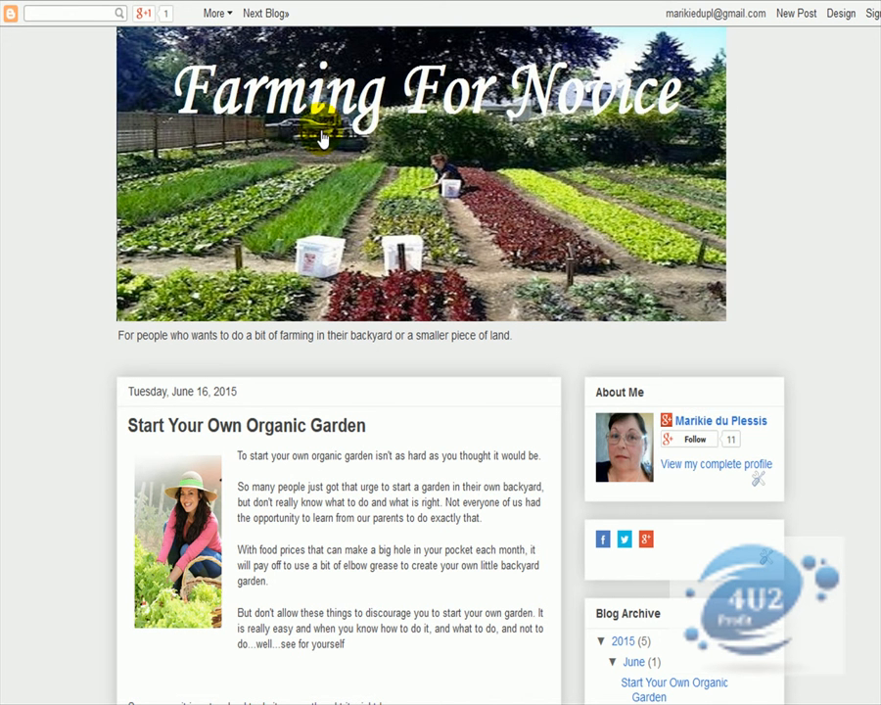
Look over the Farming For Novice blog, copy its web address and return to the Facebook page setup.
{"action": "scroll", "coordinate": [313, 274], "scroll_direction": "down", "scroll_amount": 2}
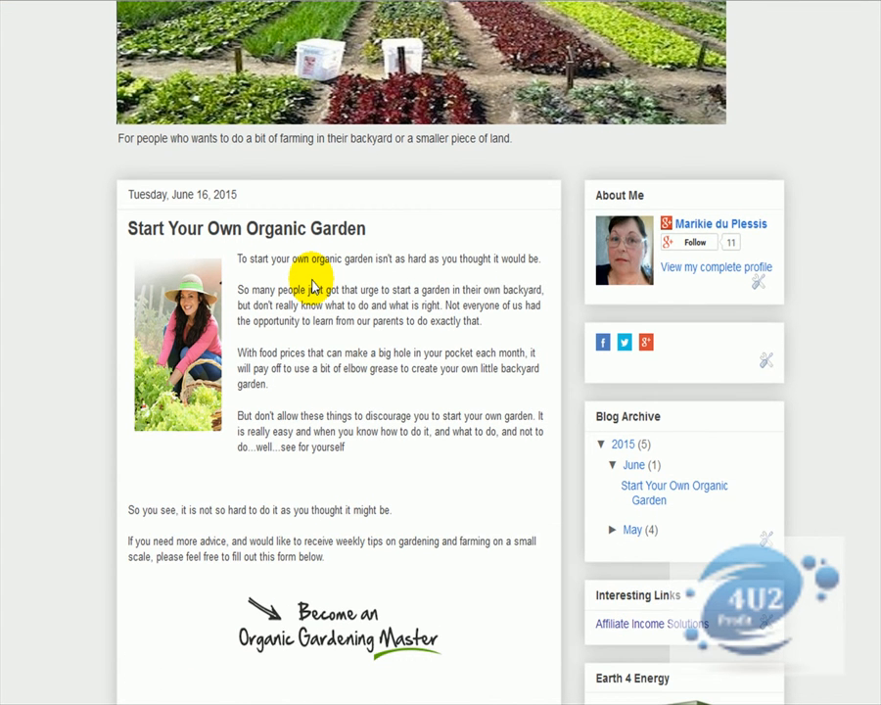
{"action": "scroll", "coordinate": [313, 286], "scroll_direction": "down", "scroll_amount": 8}
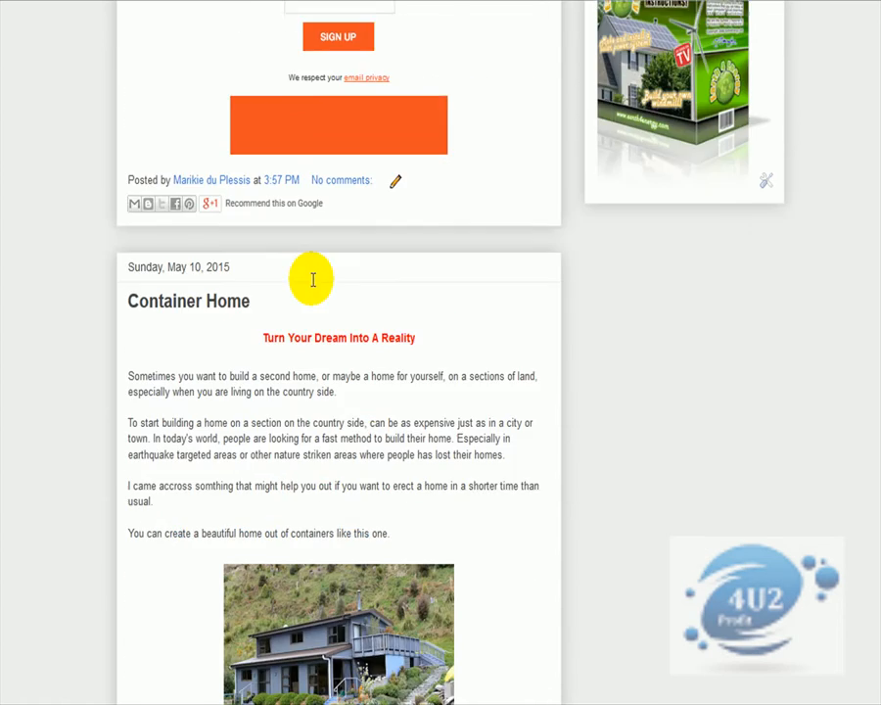
{"action": "scroll", "coordinate": [314, 278], "scroll_direction": "up", "scroll_amount": 4}
{"action": "scroll", "coordinate": [314, 283], "scroll_direction": "up", "scroll_amount": 6}
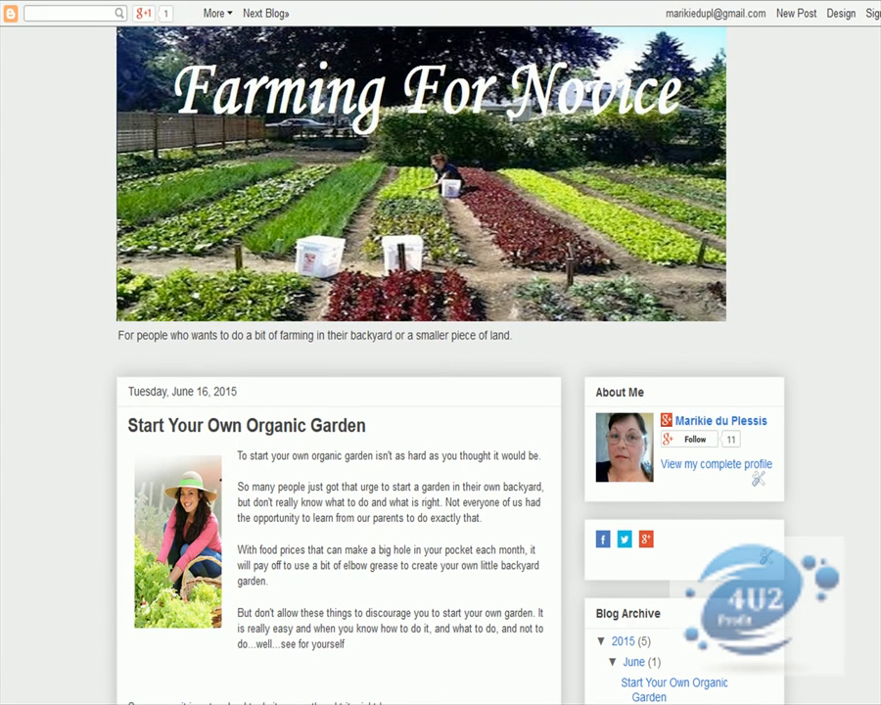
{"action": "right_click", "coordinate": [117, 12]}
{"action": "left_click", "coordinate": [154, 11]}
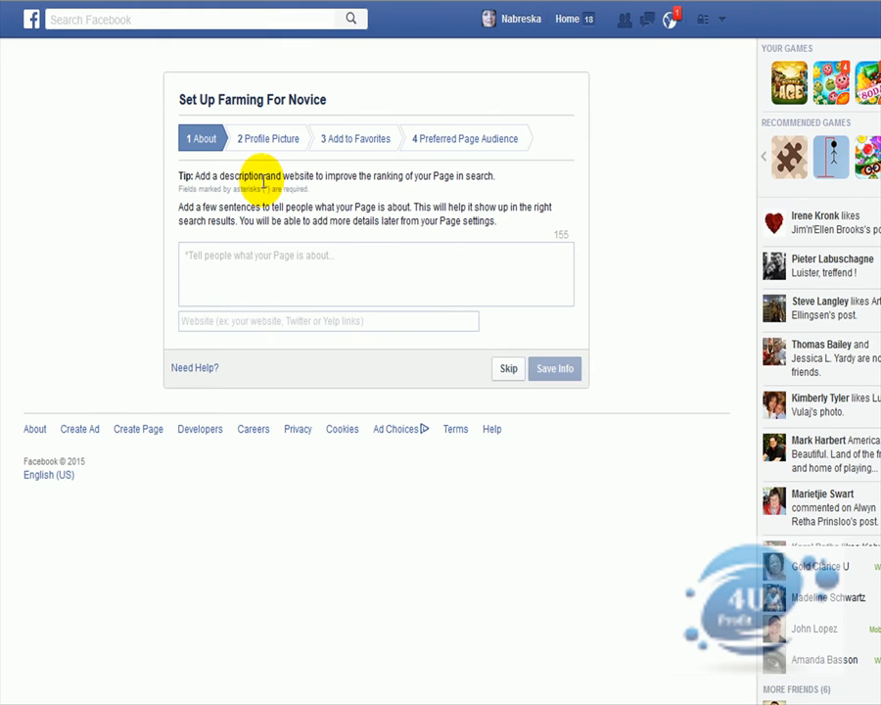
{"action": "left_click", "coordinate": [198, 319]}
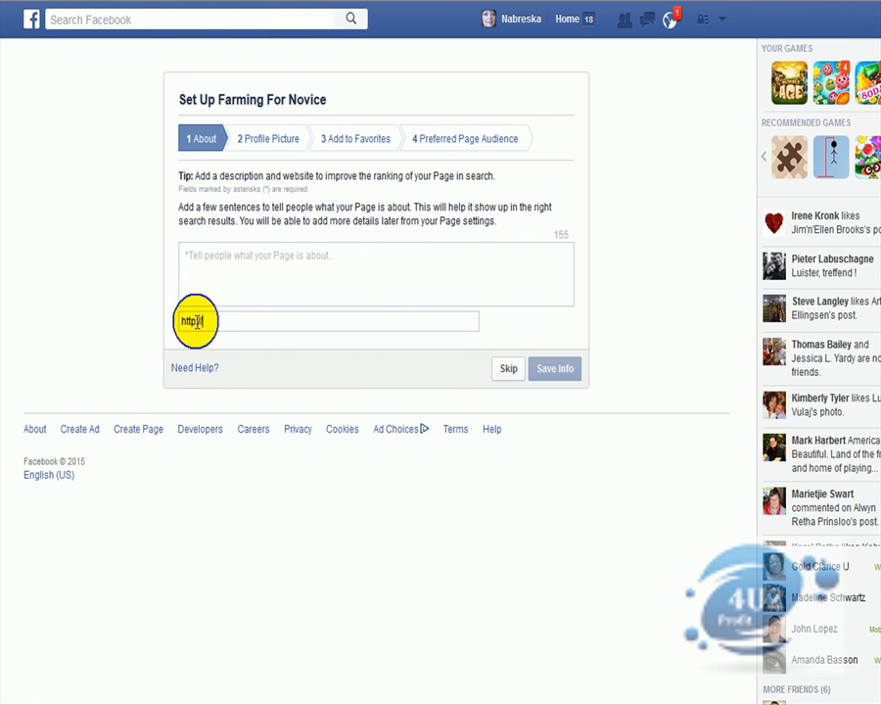
{"action": "right_click", "coordinate": [198, 321]}
{"action": "left_click", "coordinate": [201, 317]}
{"action": "triple_click", "coordinate": [192, 318]}
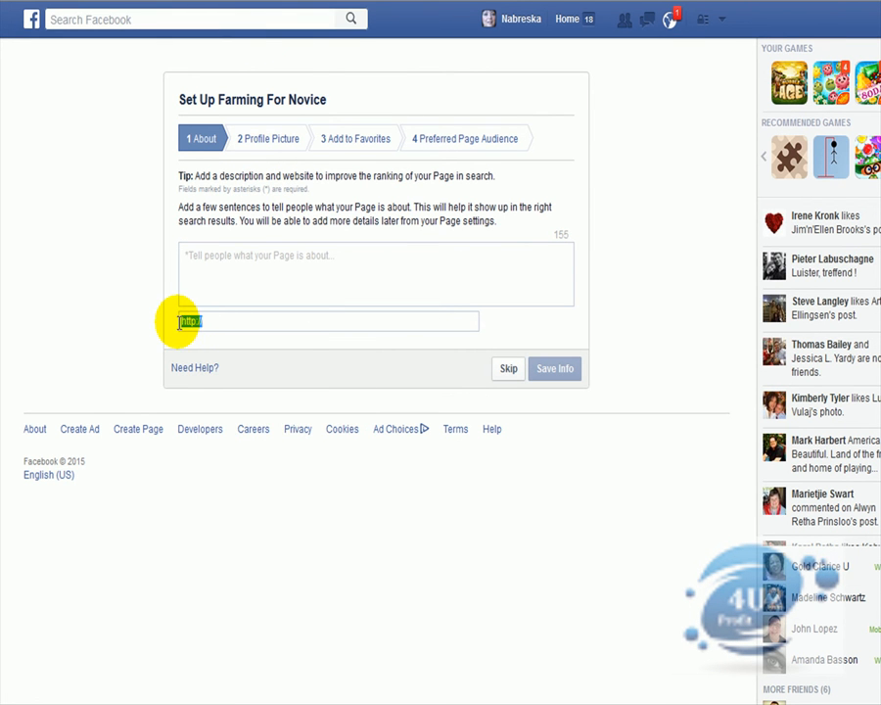
{"action": "key", "text": "Delete"}
{"action": "right_click", "coordinate": [179, 325]}
{"action": "left_click", "coordinate": [188, 320]}
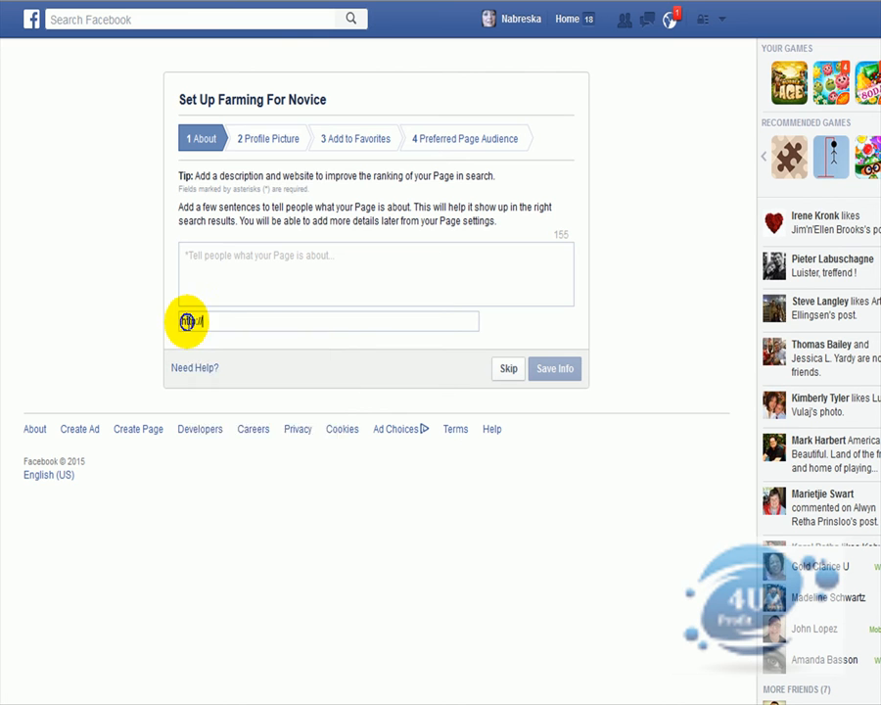
{"action": "right_click", "coordinate": [190, 324]}
{"action": "left_click", "coordinate": [228, 399]}
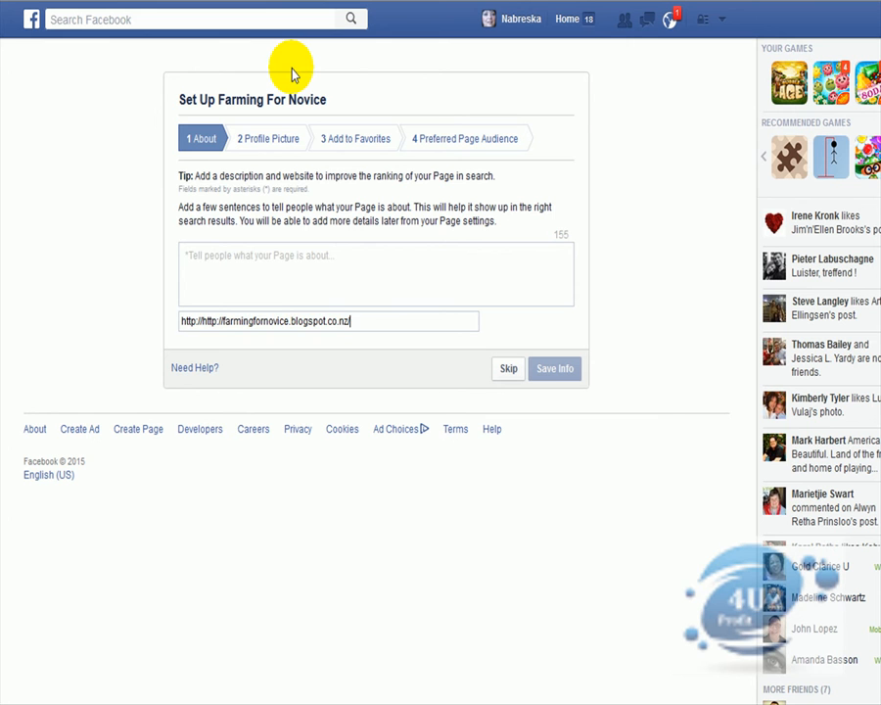
Describe the page as "Farming For Novice People. Helping you to start your own background garden" and submit the About info.
{"action": "left_click", "coordinate": [221, 261]}
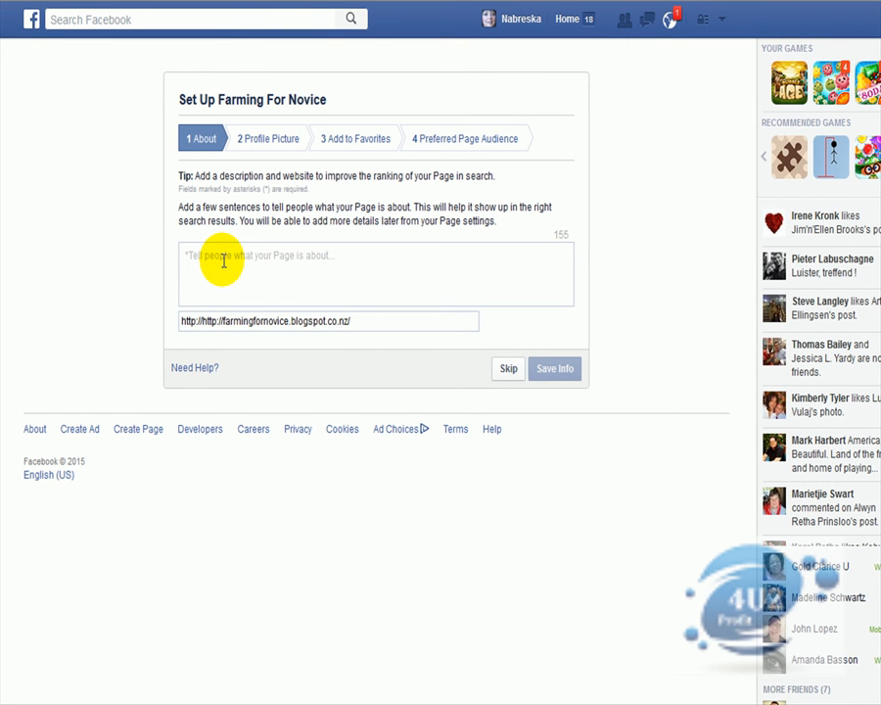
{"action": "type", "text": "Farming F"}
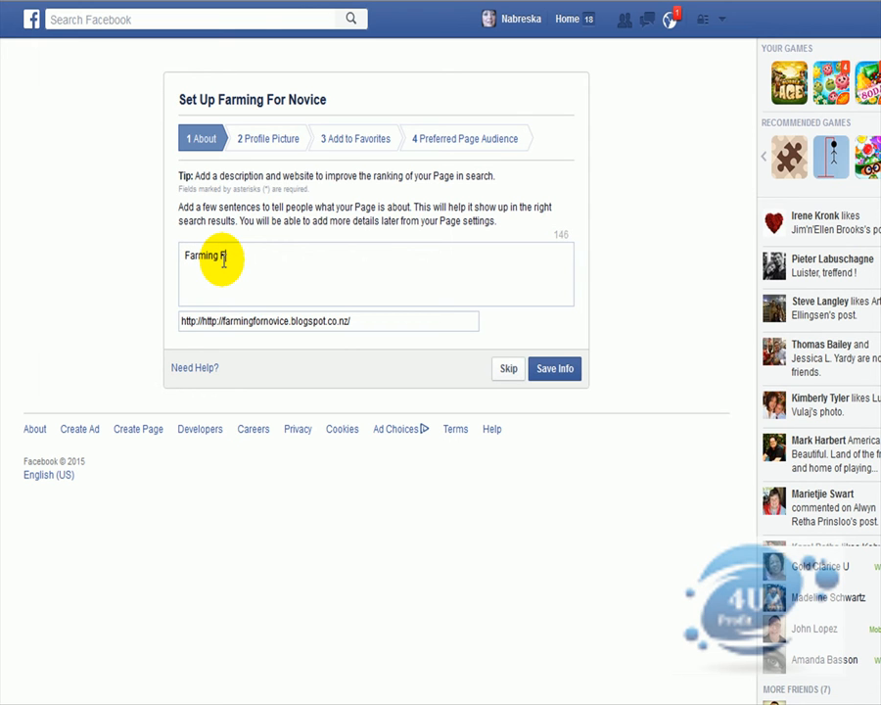
{"action": "type", "text": "or Novice People. He"}
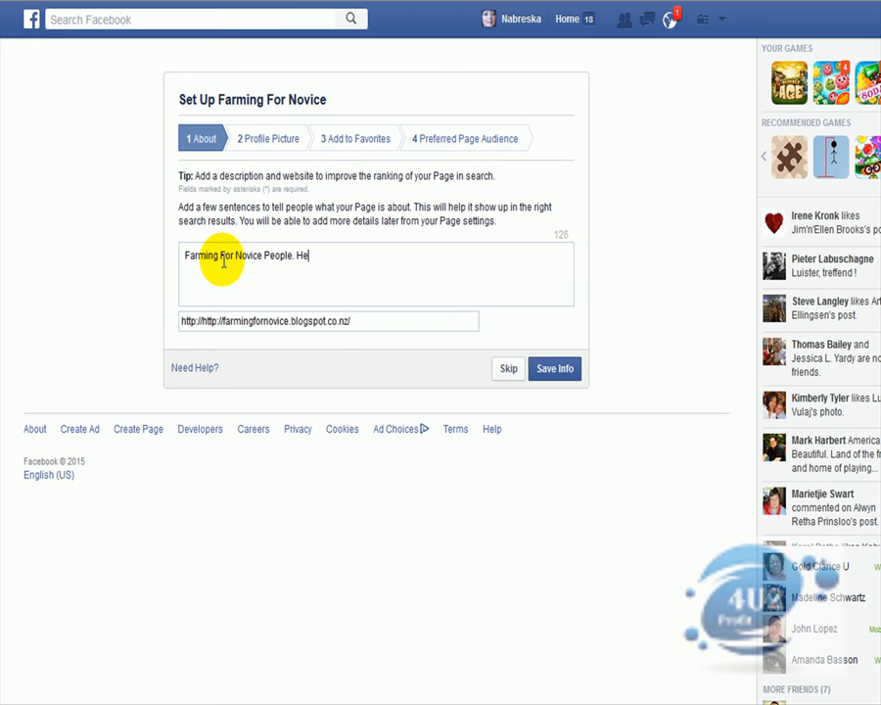
{"action": "type", "text": "lping you to start your own "}
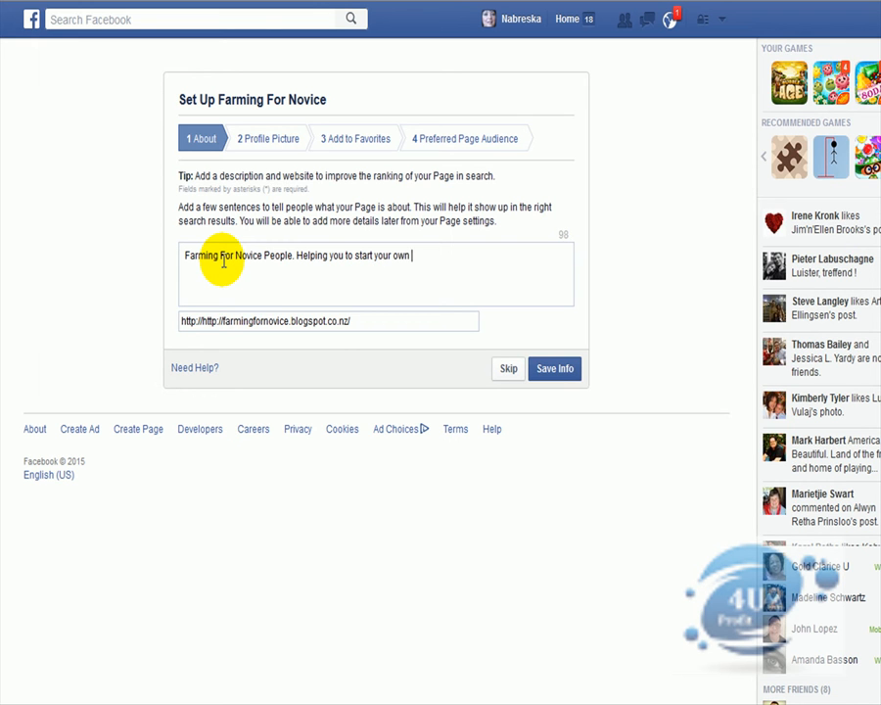
{"action": "type", "text": "background garden"}
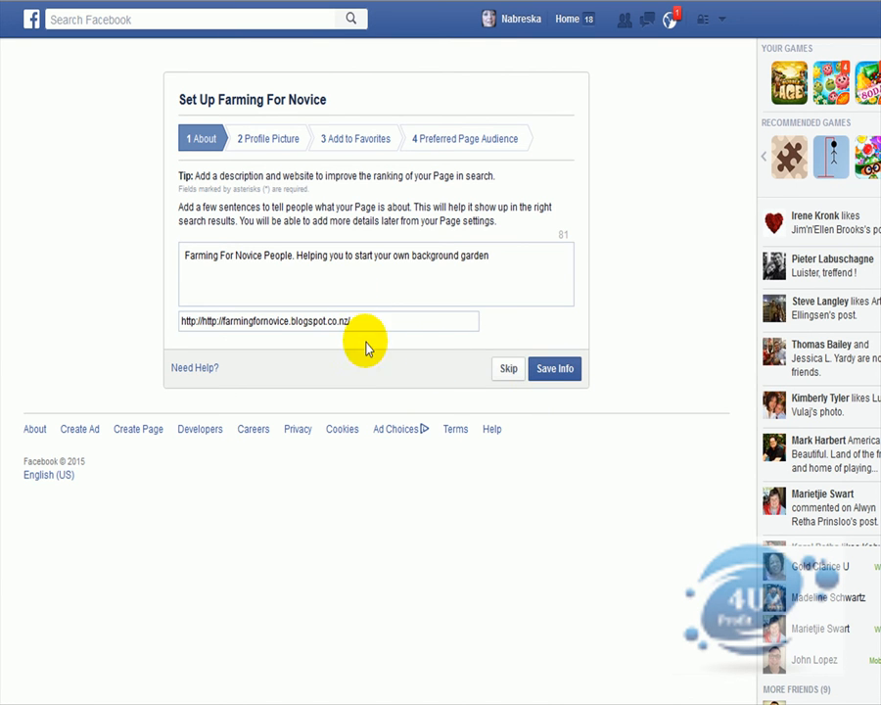
{"action": "left_click", "coordinate": [554, 370]}
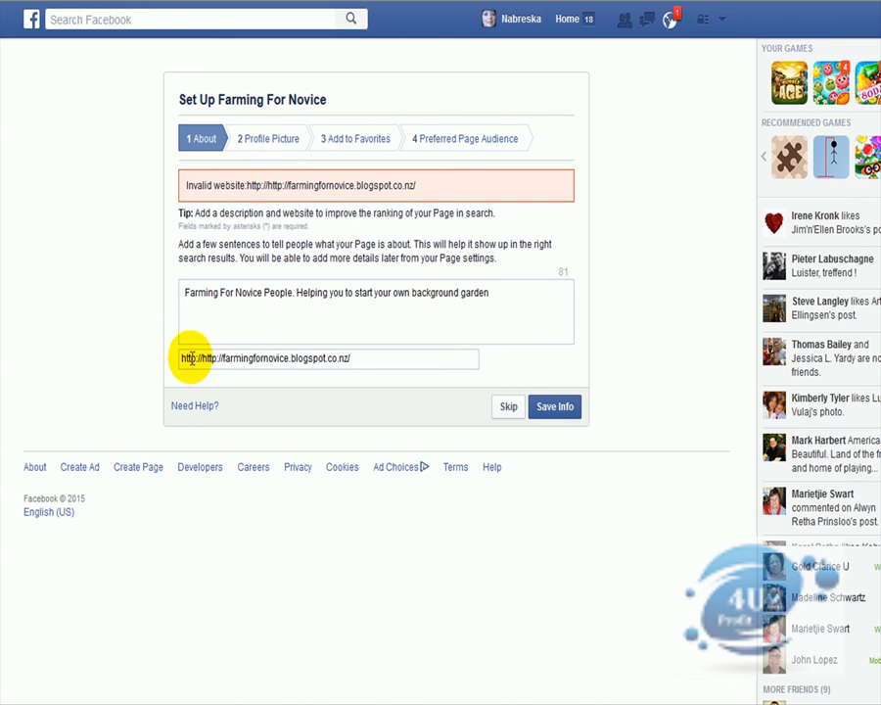
{"action": "left_click", "coordinate": [207, 384]}
{"action": "left_click", "coordinate": [202, 360]}
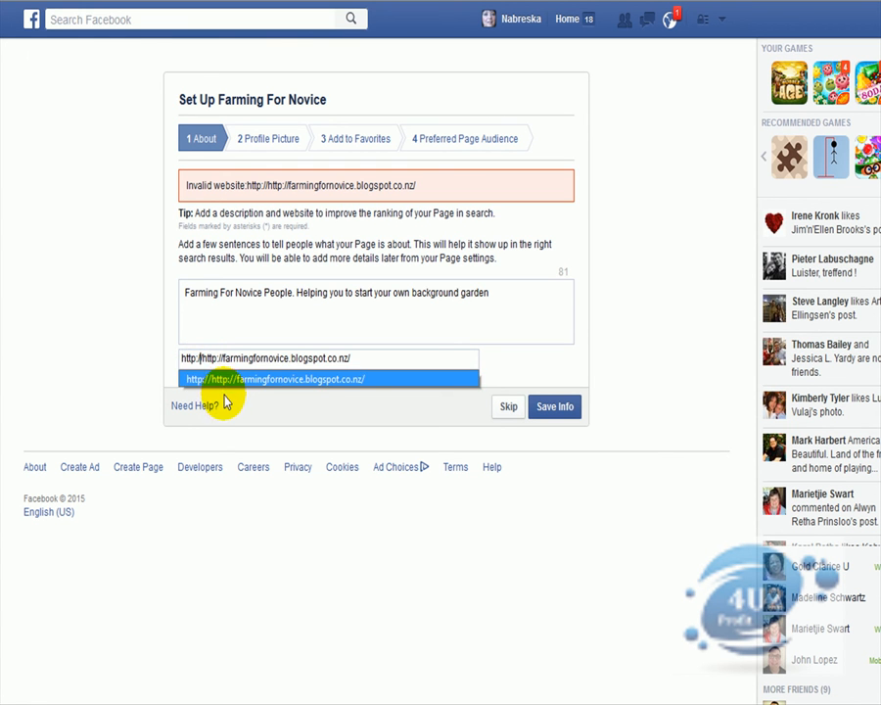
{"action": "key", "text": "Delete"}
{"action": "key", "text": "BackSpace"}
{"action": "key", "text": "BackSpace"}
{"action": "key", "text": "BackSpace"}
{"action": "key", "text": "BackSpace"}
{"action": "key", "text": "BackSpace"}
{"action": "key", "text": "BackSpace"}
{"action": "key", "text": "BackSpace"}
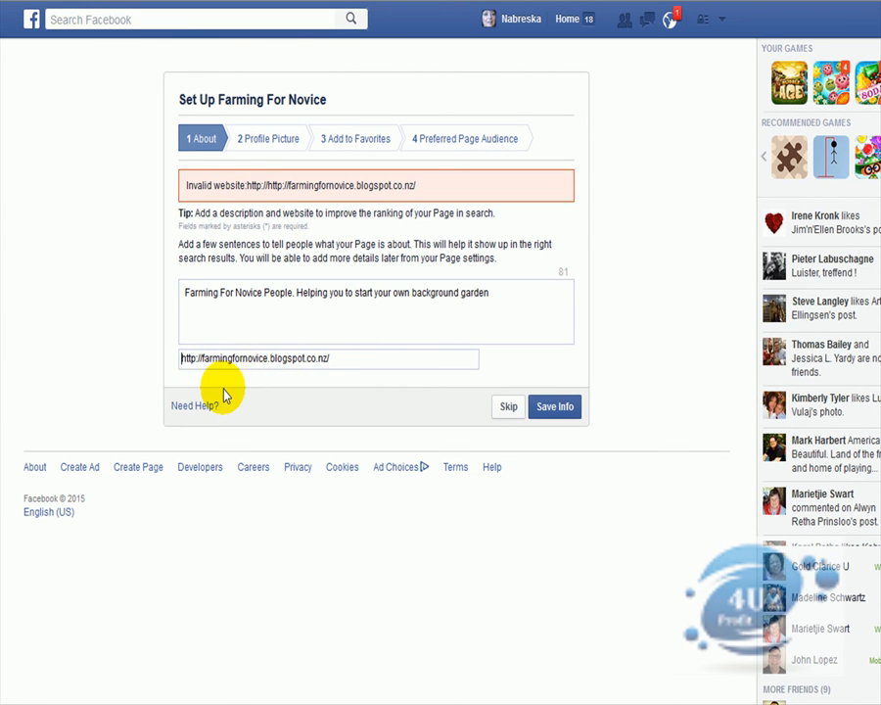
{"action": "left_click", "coordinate": [545, 411]}
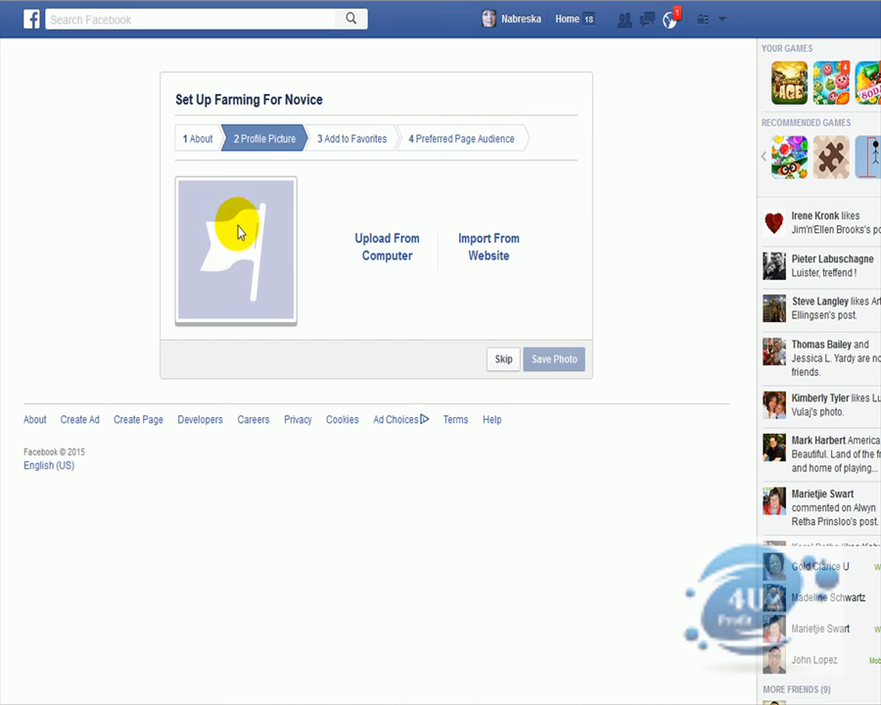
Skip the profile picture and Add to Favorites stages of the page setup.
{"action": "left_click", "coordinate": [500, 361]}
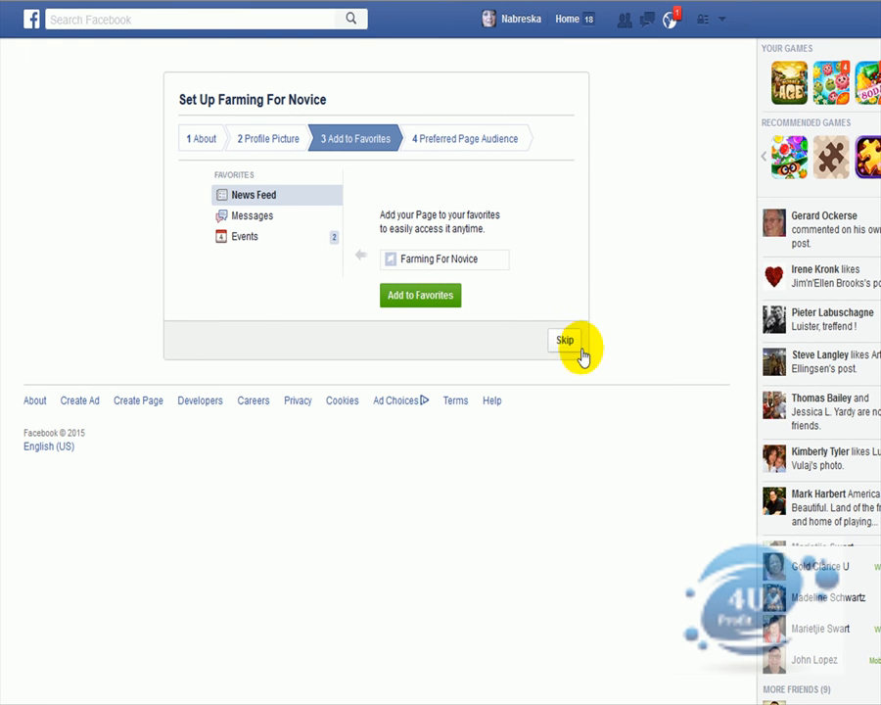
{"action": "left_click", "coordinate": [568, 344]}
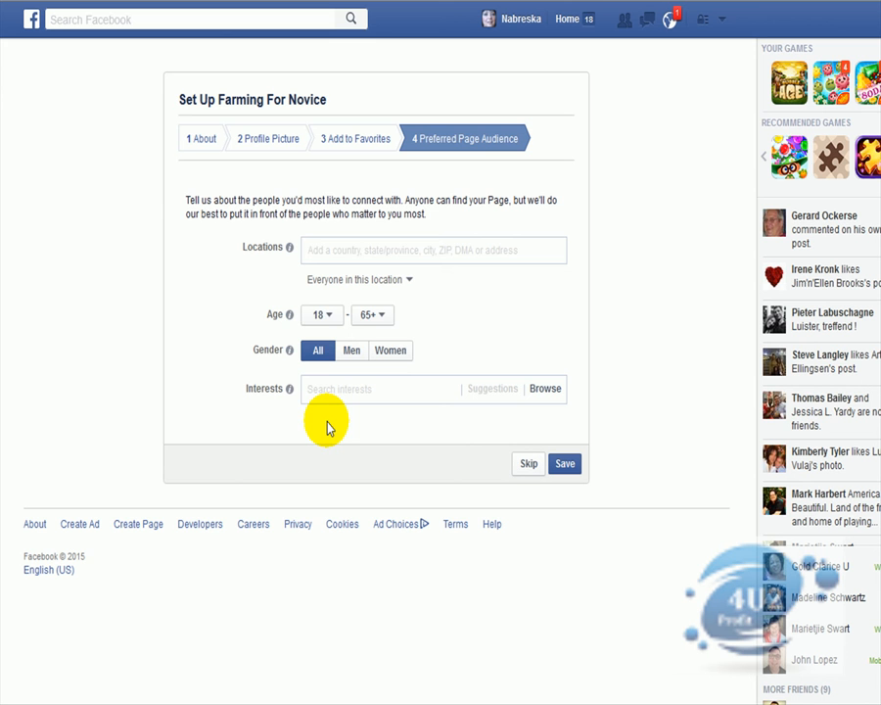
Add Gardening as an interest of the preferred page audience and skip out of the audience stage.
{"action": "left_click", "coordinate": [409, 280]}
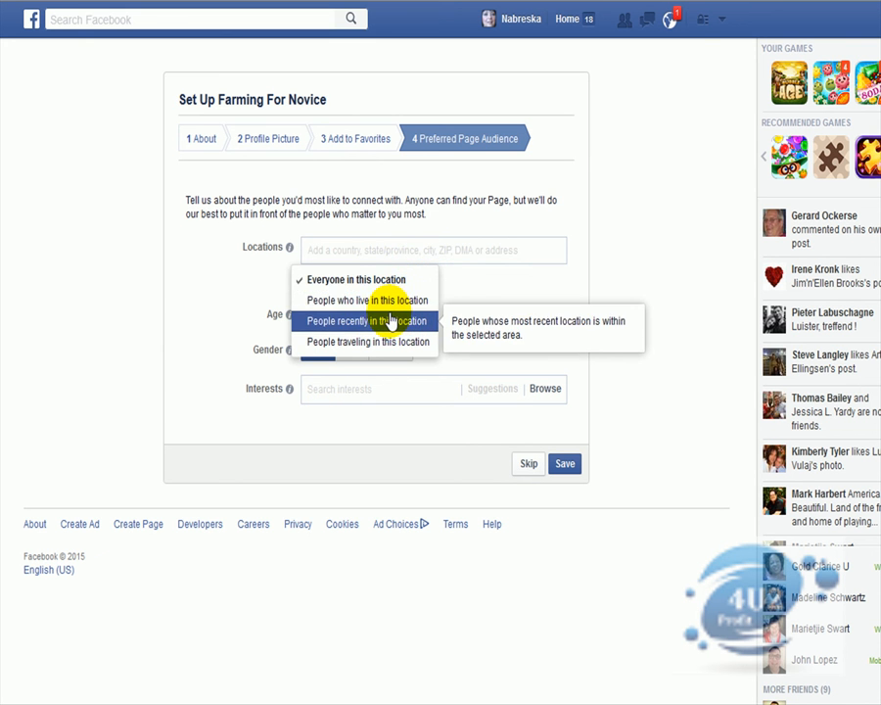
{"action": "left_click", "coordinate": [220, 303]}
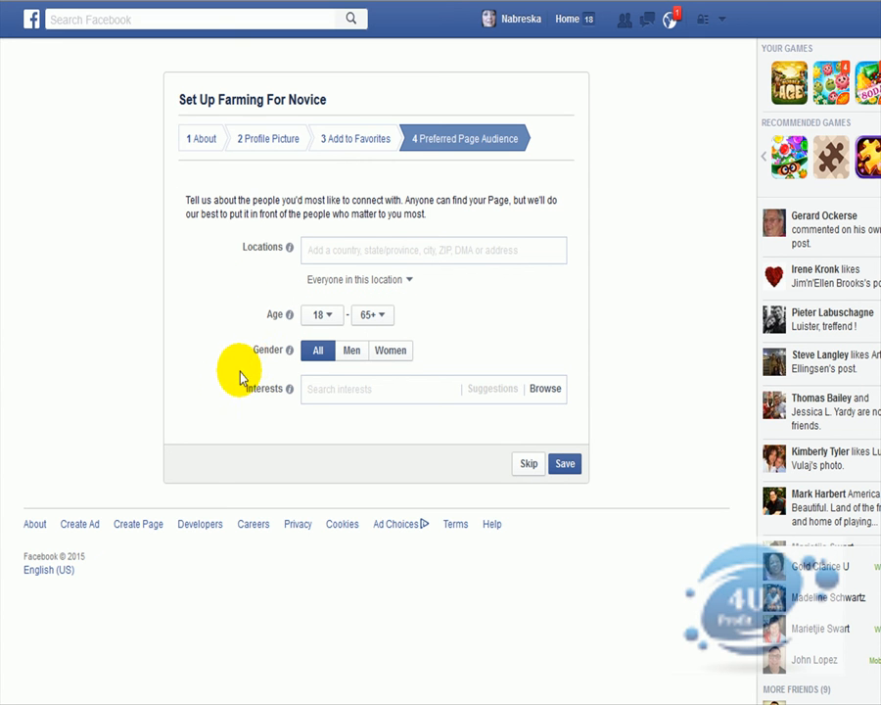
{"action": "left_click", "coordinate": [348, 389]}
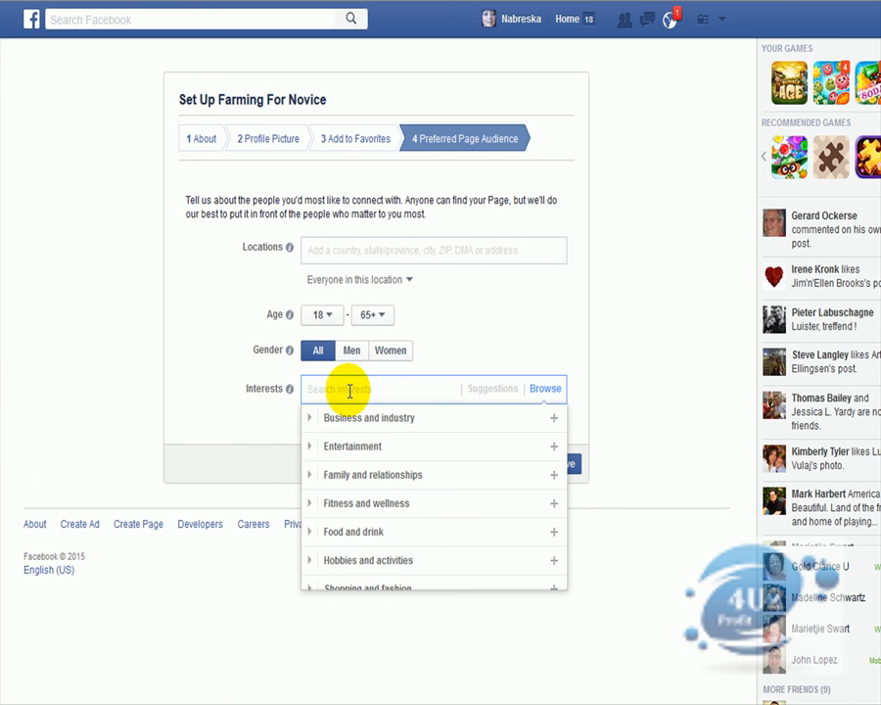
{"action": "type", "text": "G"}
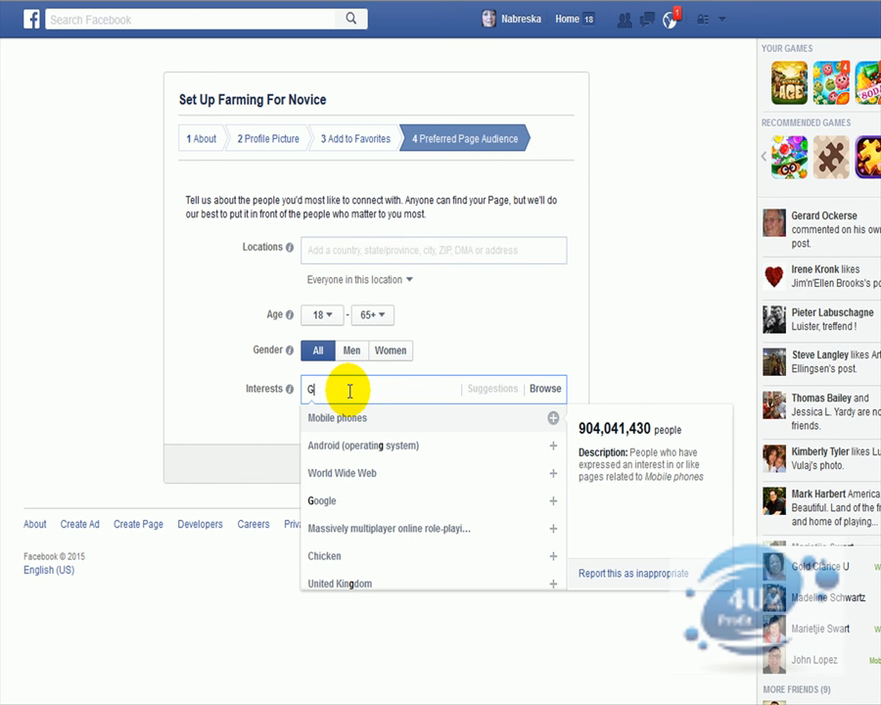
{"action": "type", "text": "ardening"}
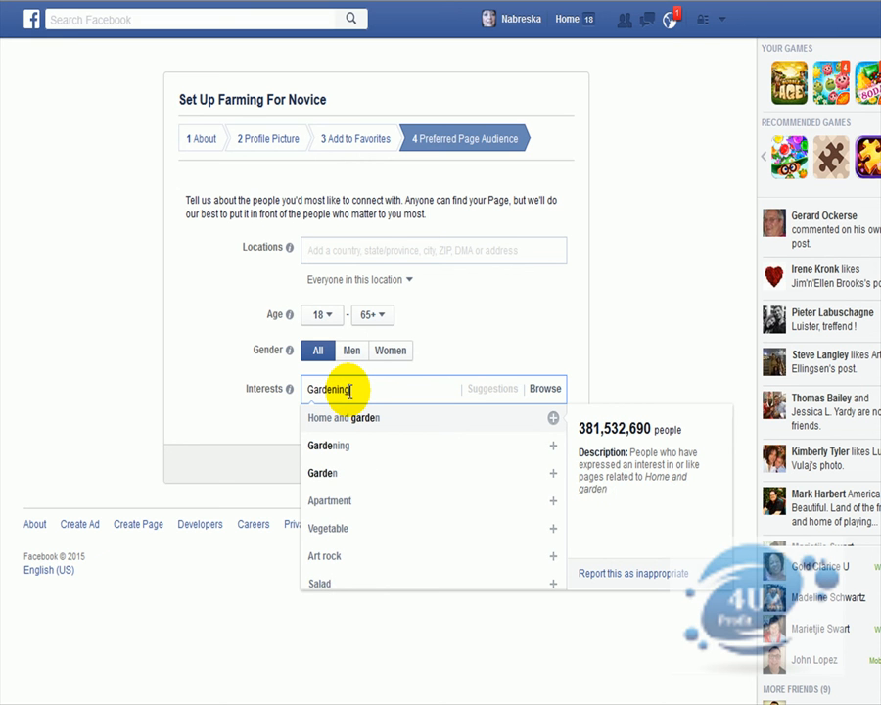
{"action": "left_click", "coordinate": [354, 447]}
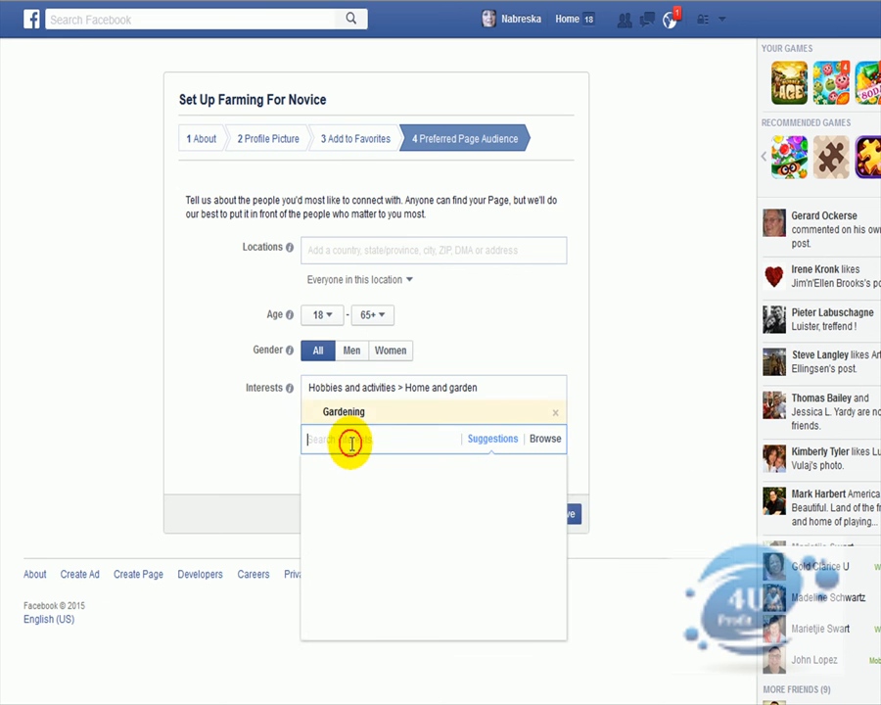
{"action": "left_click", "coordinate": [250, 468]}
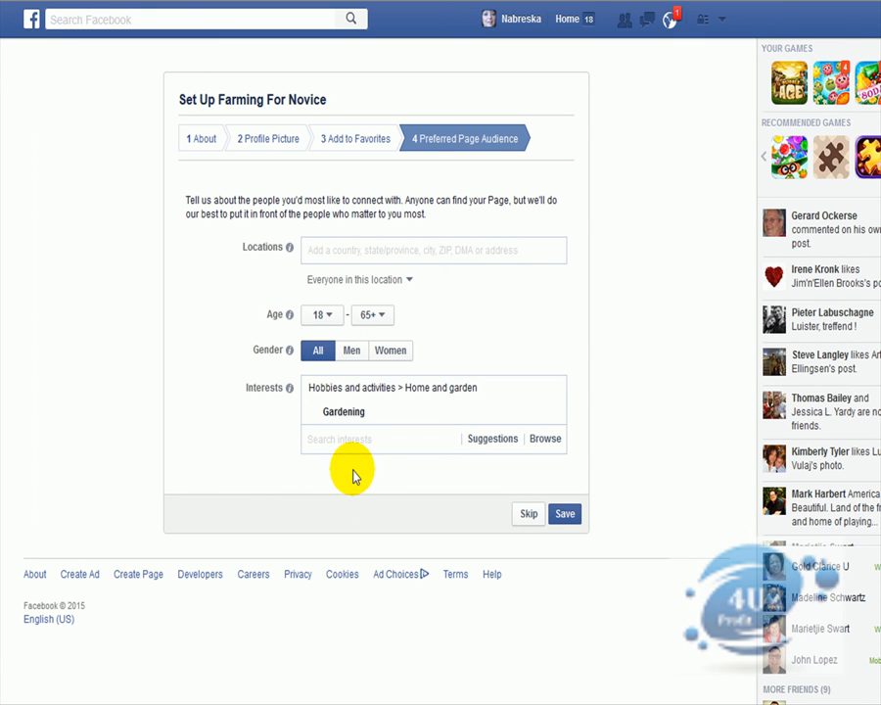
{"action": "double_click", "coordinate": [364, 412]}
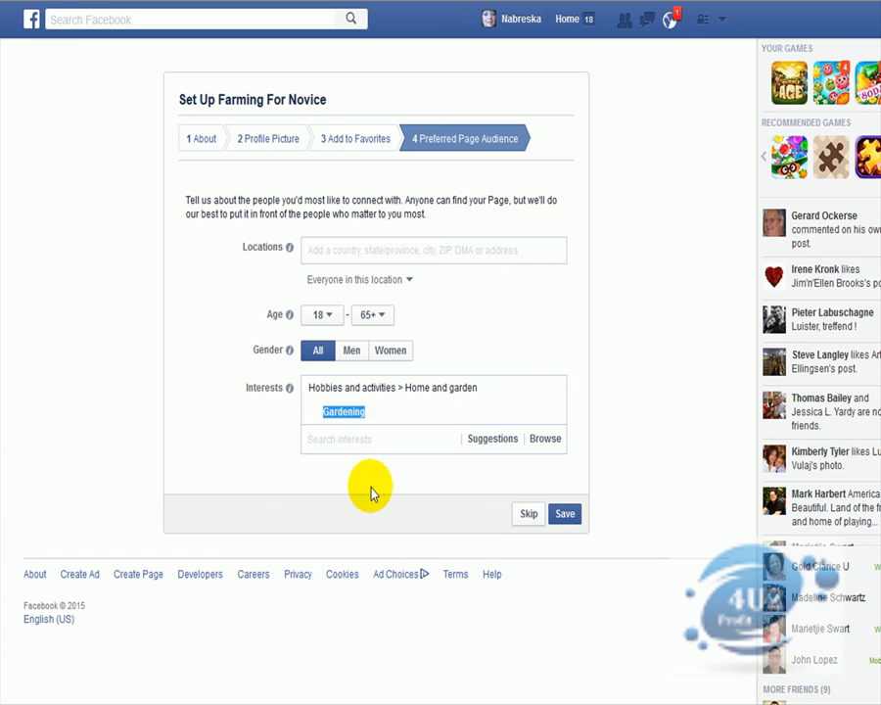
{"action": "left_click", "coordinate": [524, 515]}
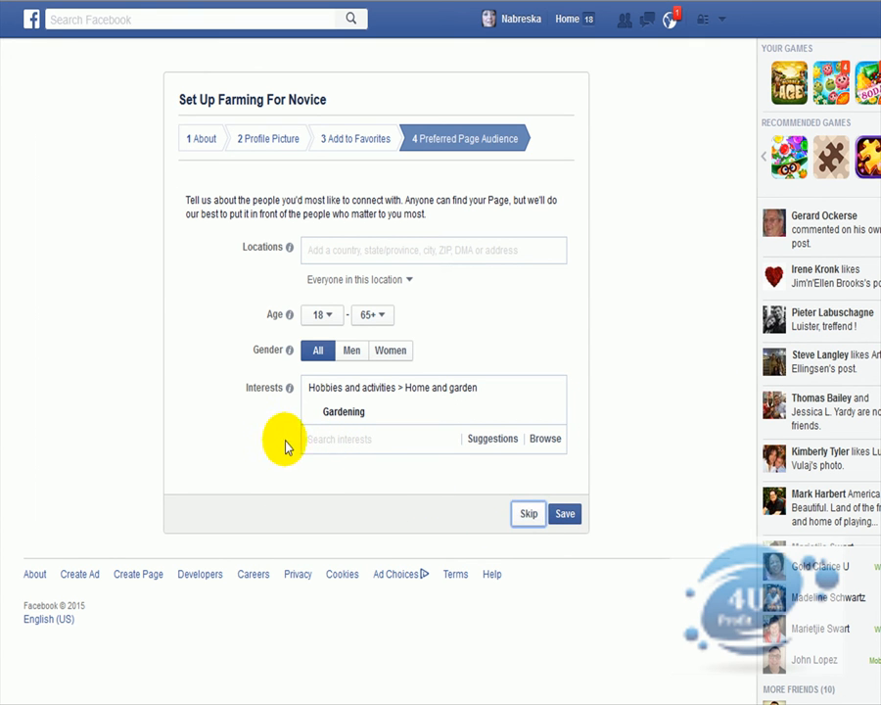